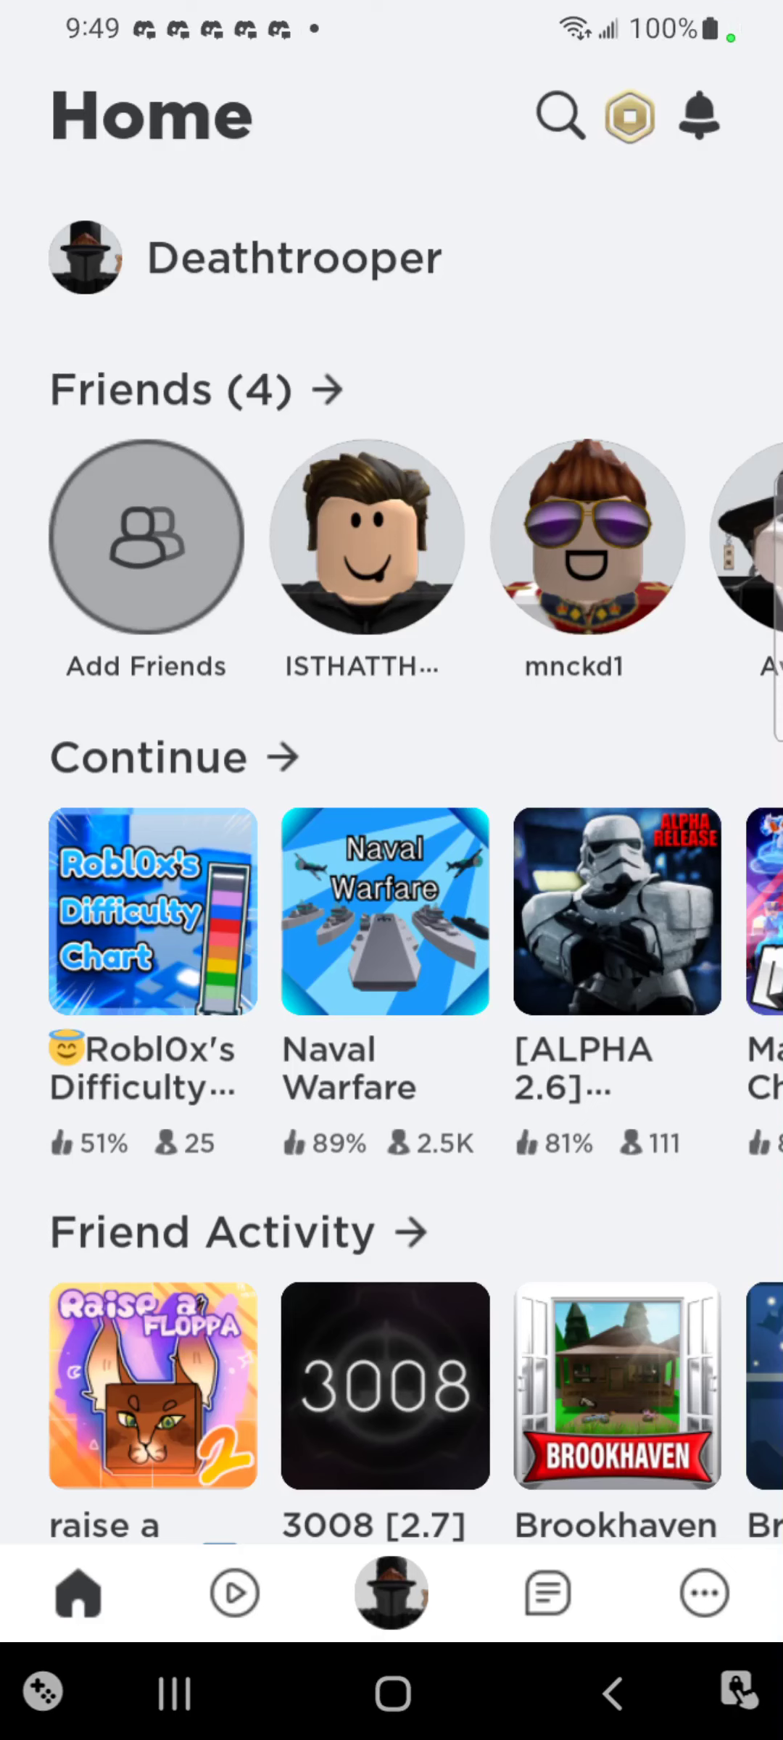
- Open the Naval Warfare tile from Continue to show its game details sheet
left_click(384, 911)
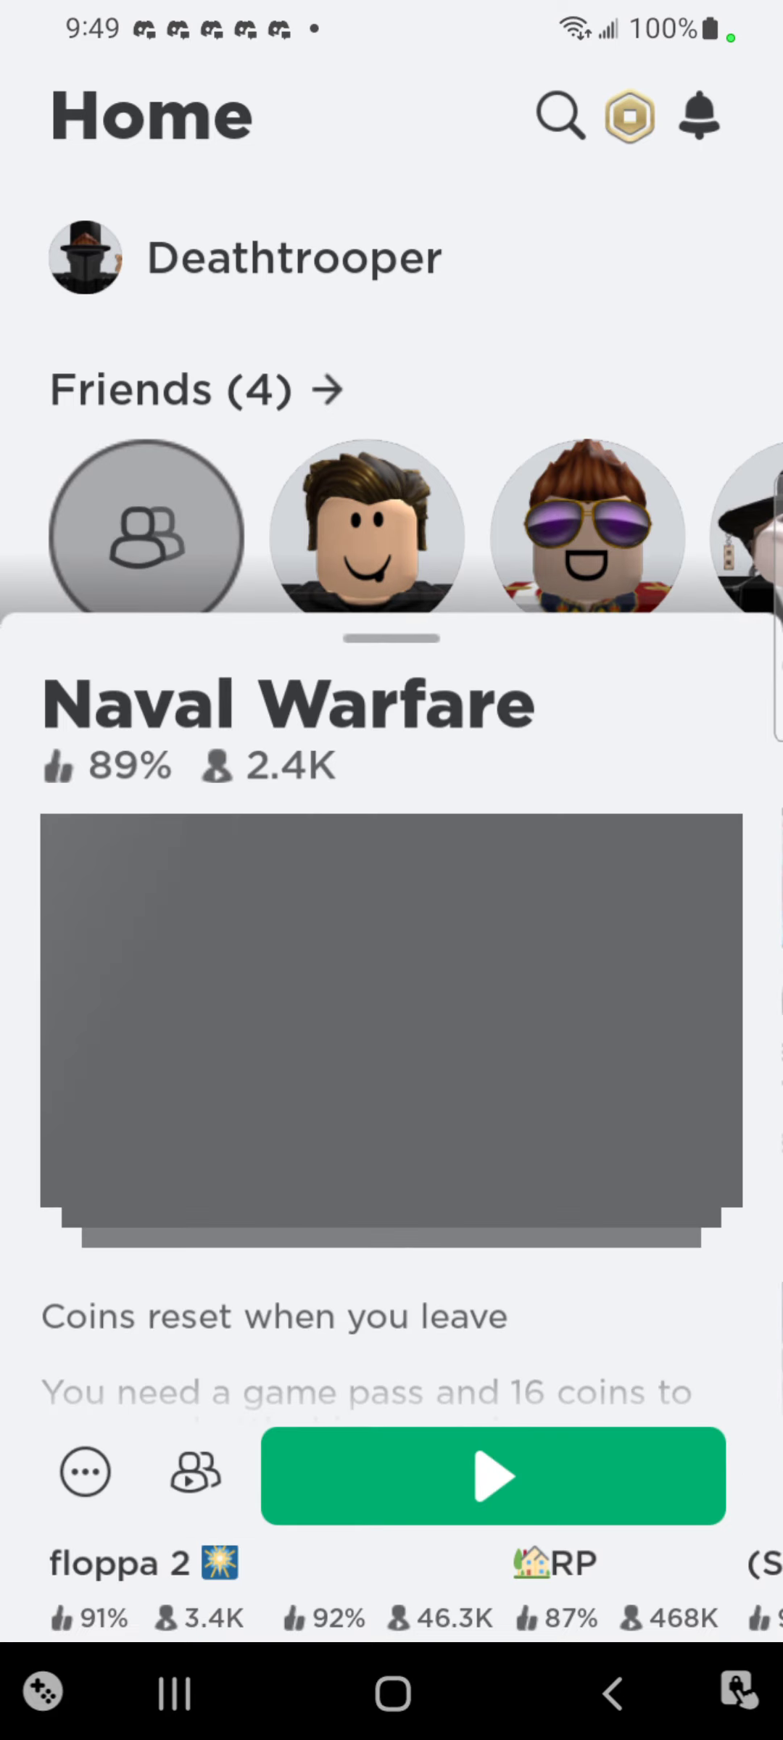
scroll(392, 952, "down", 5)
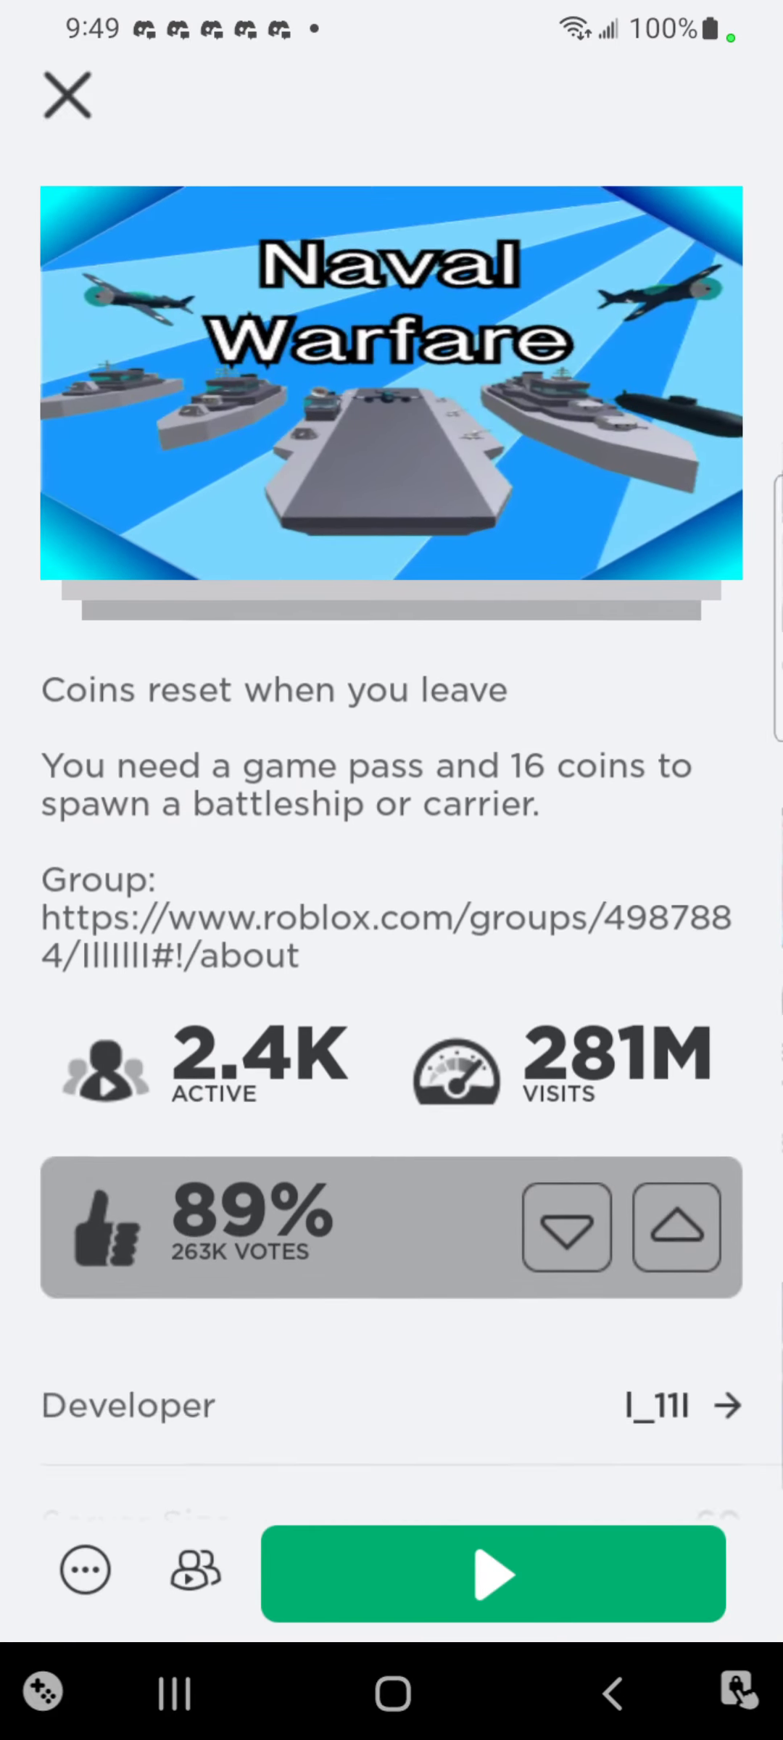
scroll(392, 815, "down", 5)
scroll(391, 817, "up", 10)
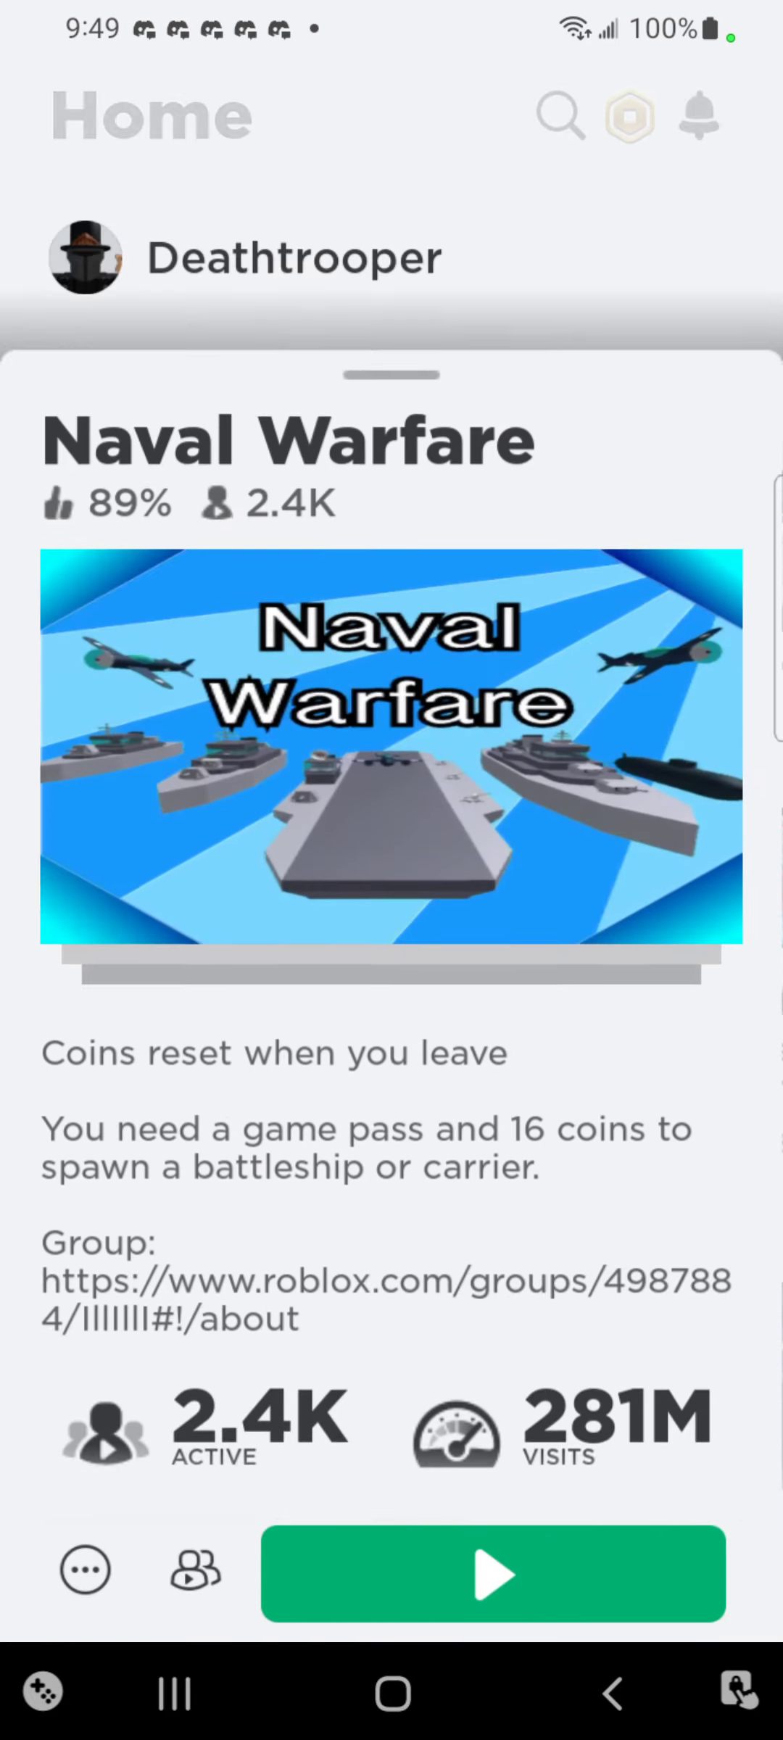
scroll(391, 816, "down", 5)
scroll(392, 816, "down", 5)
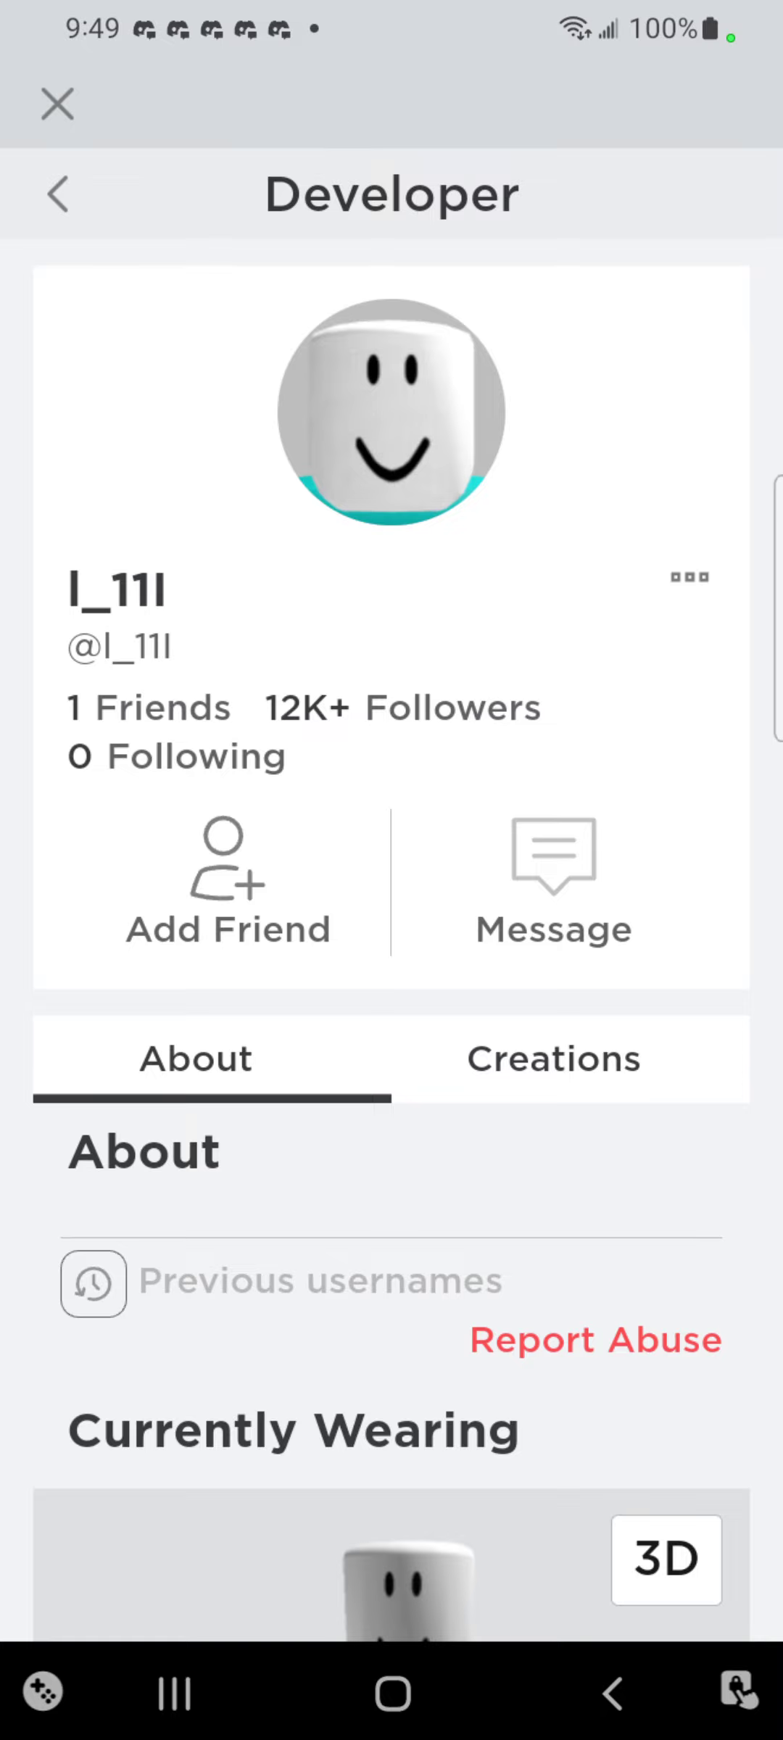
scroll(392, 938, "down", 10)
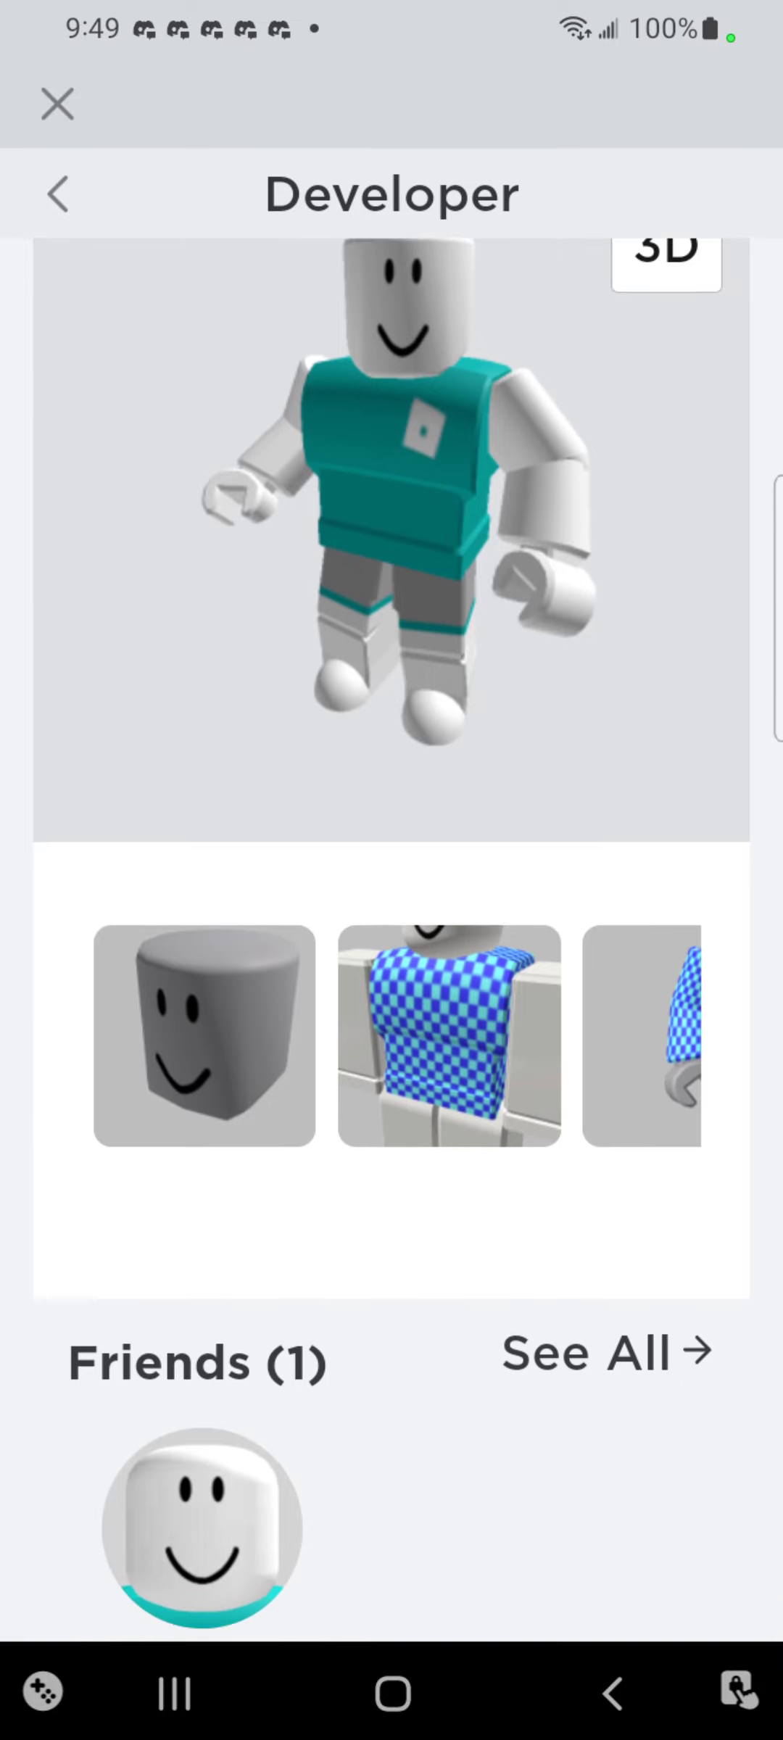
scroll(392, 938, "down", 8)
scroll(392, 938, "down", 6)
scroll(392, 939, "up", 1)
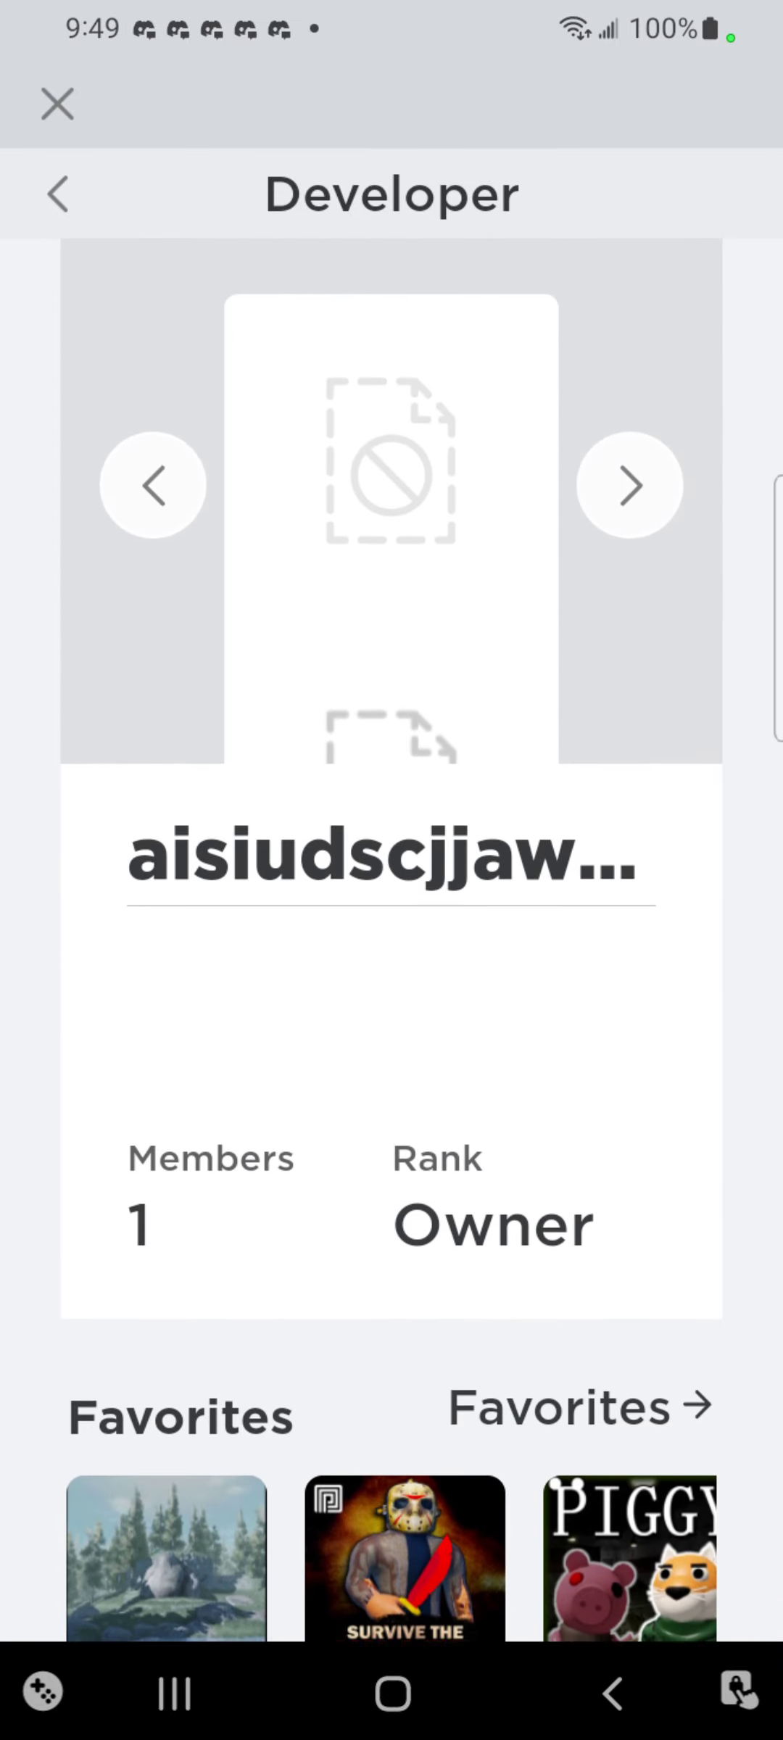
scroll(391, 938, "down", 3)
scroll(392, 939, "down", 6)
scroll(392, 939, "up", 4)
scroll(392, 938, "up", 2)
scroll(392, 938, "up", 3)
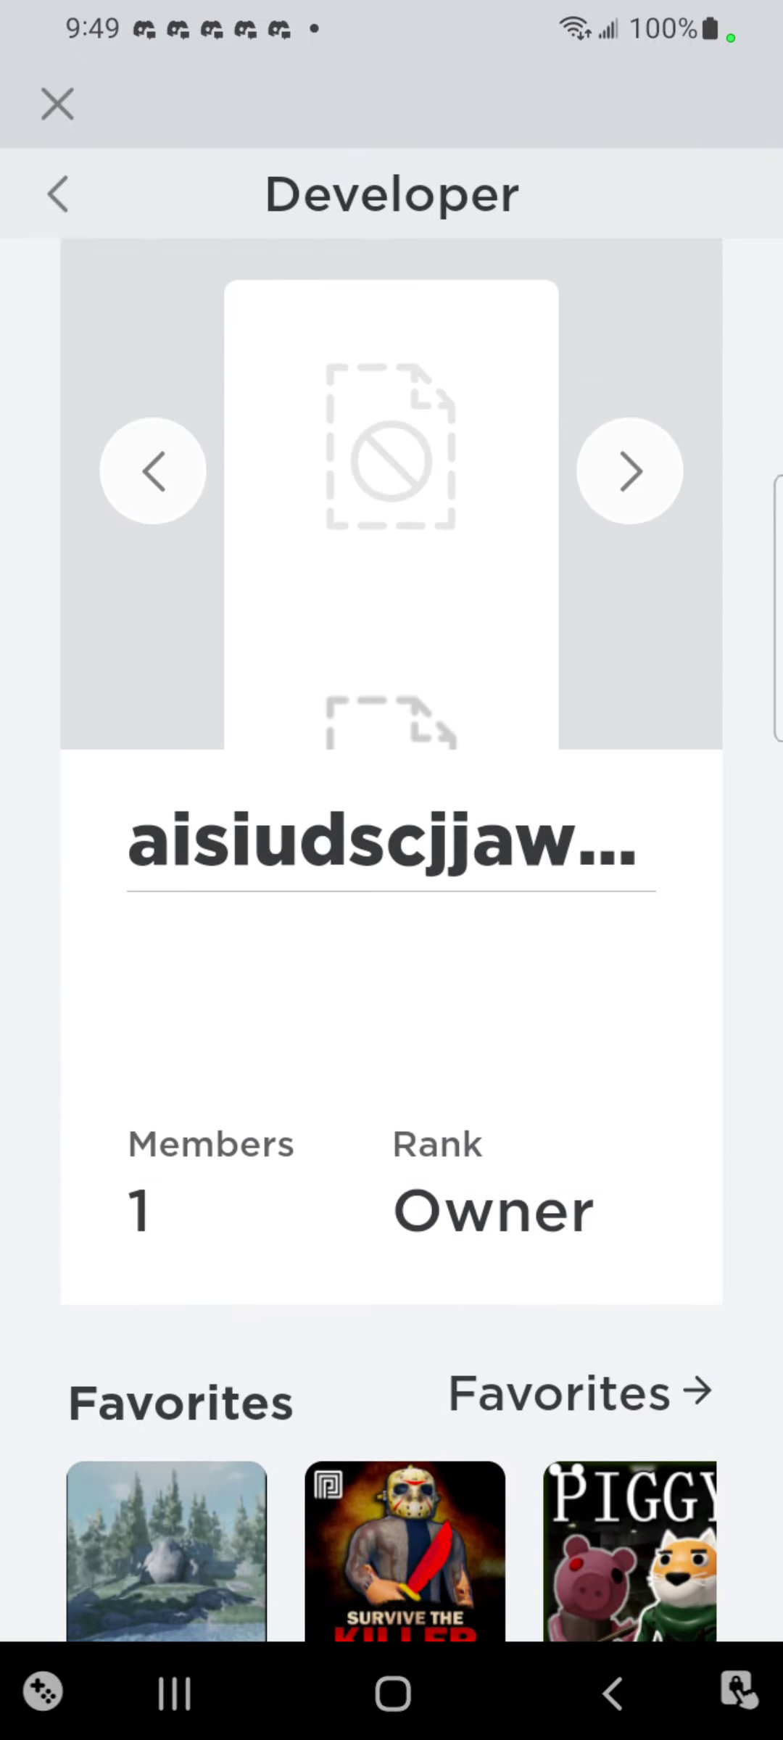
- Flip through the developer's groups in the Groups carousel, four times
left_click(629, 471)
left_click(630, 471)
left_click(629, 471)
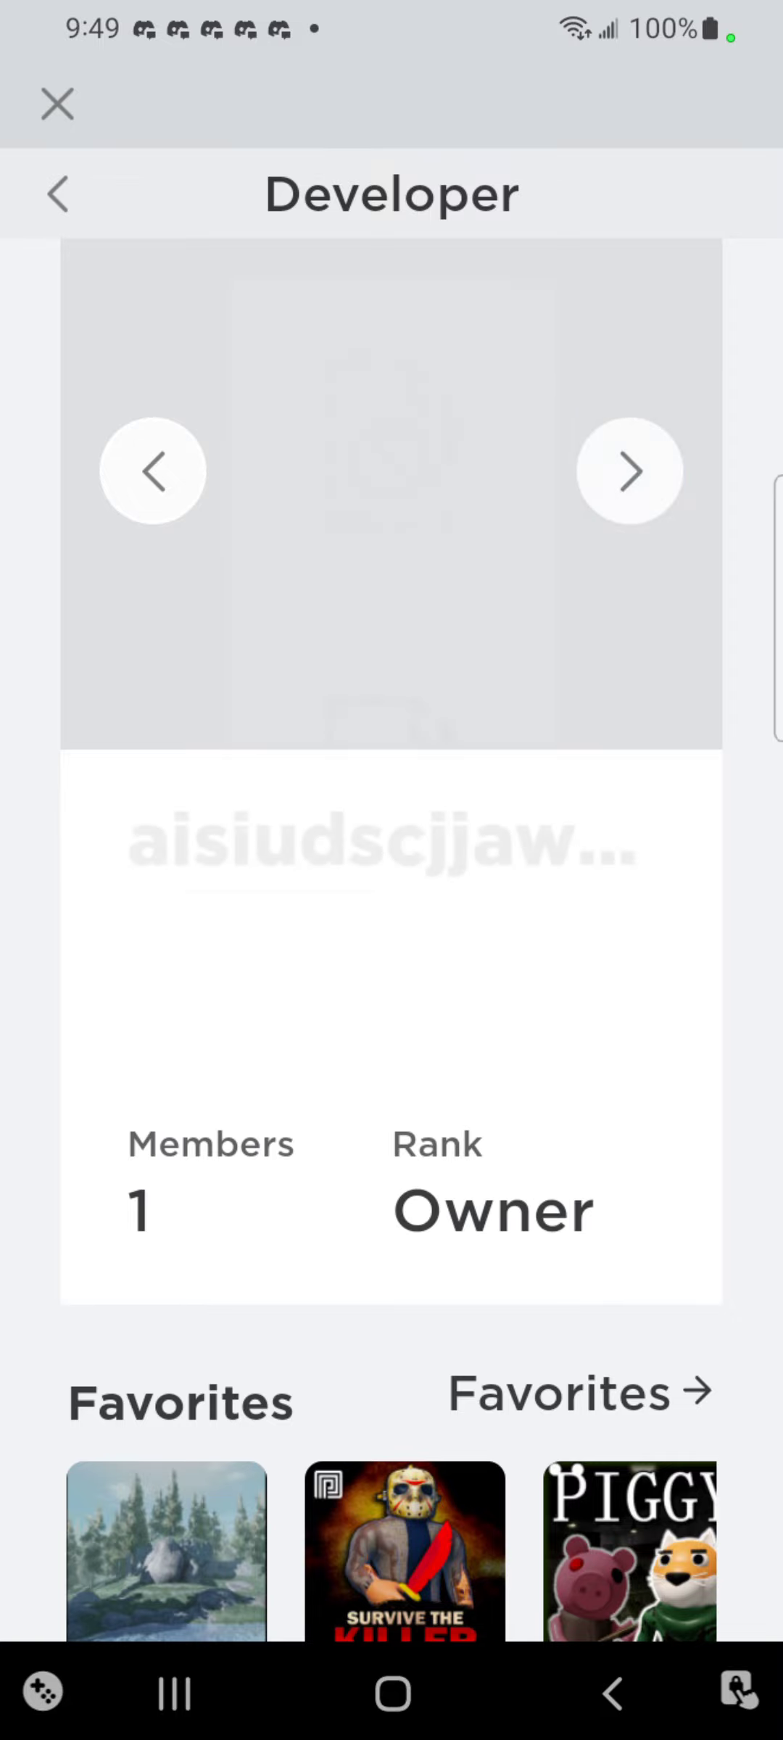
left_click(631, 471)
scroll(391, 939, "up", 5)
scroll(392, 939, "up", 5)
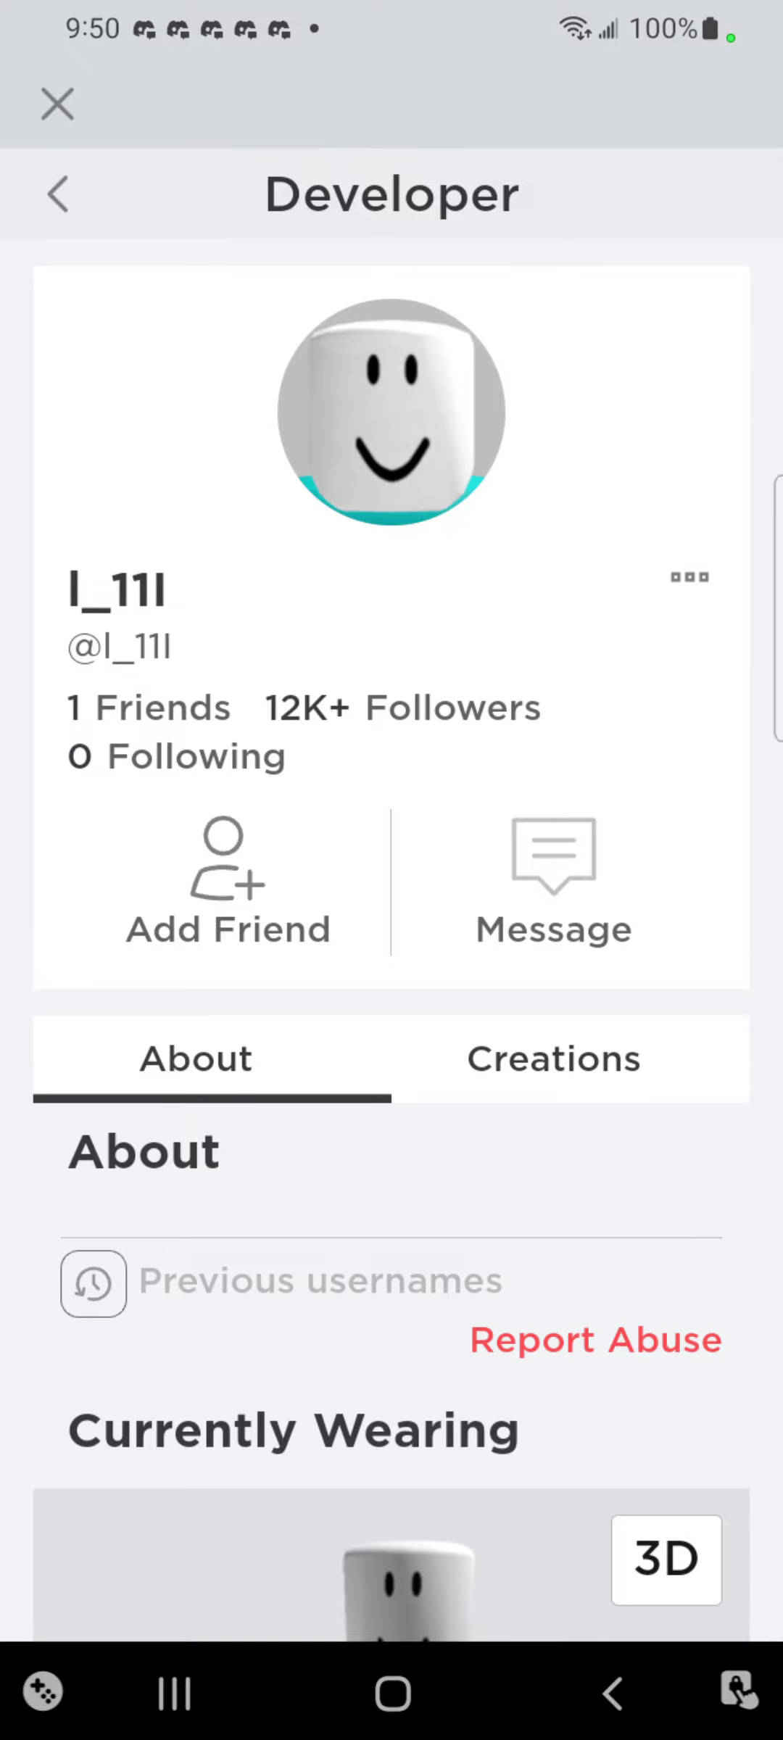
scroll(392, 938, "down", 3)
scroll(392, 938, "down", 5)
scroll(392, 939, "down", 5)
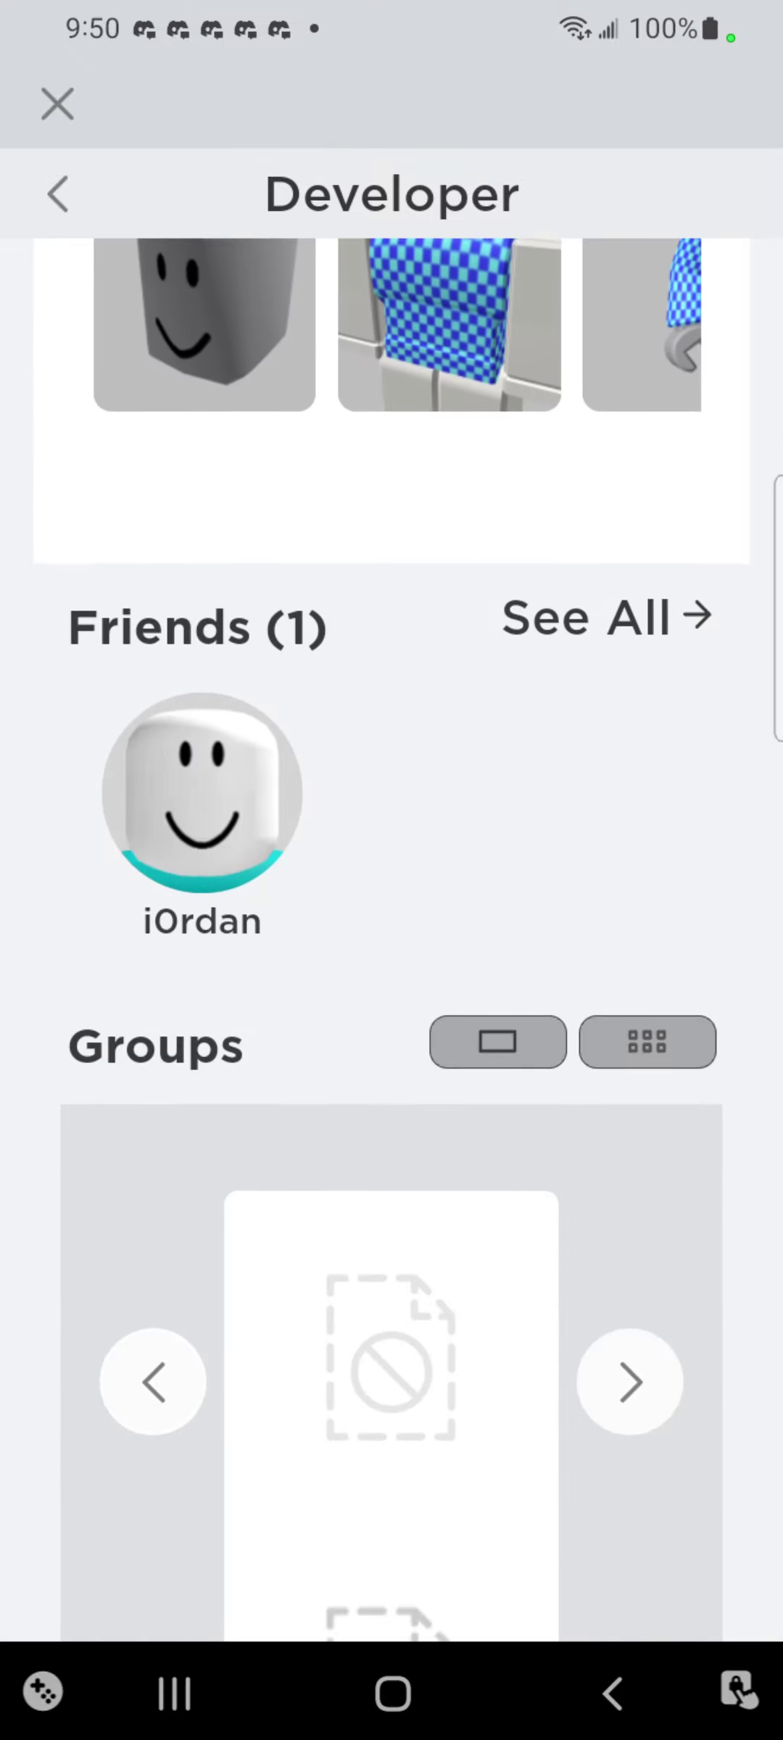
scroll(392, 938, "up", 5)
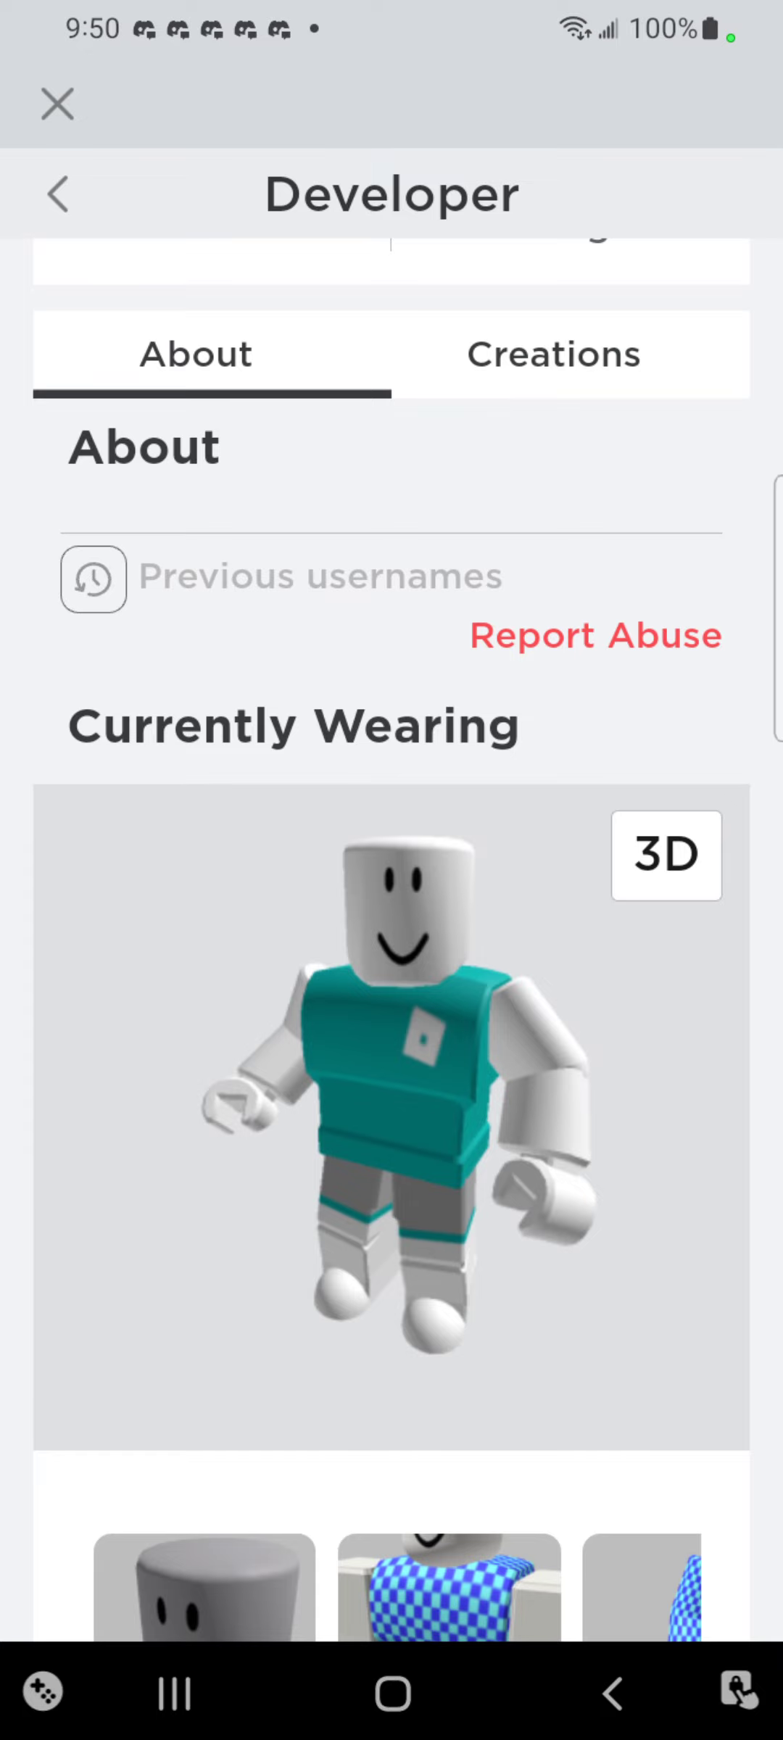
scroll(391, 939, "up", 5)
- Return Home from the developer profile, reopen Naval Warfare and launch it
left_click(57, 104)
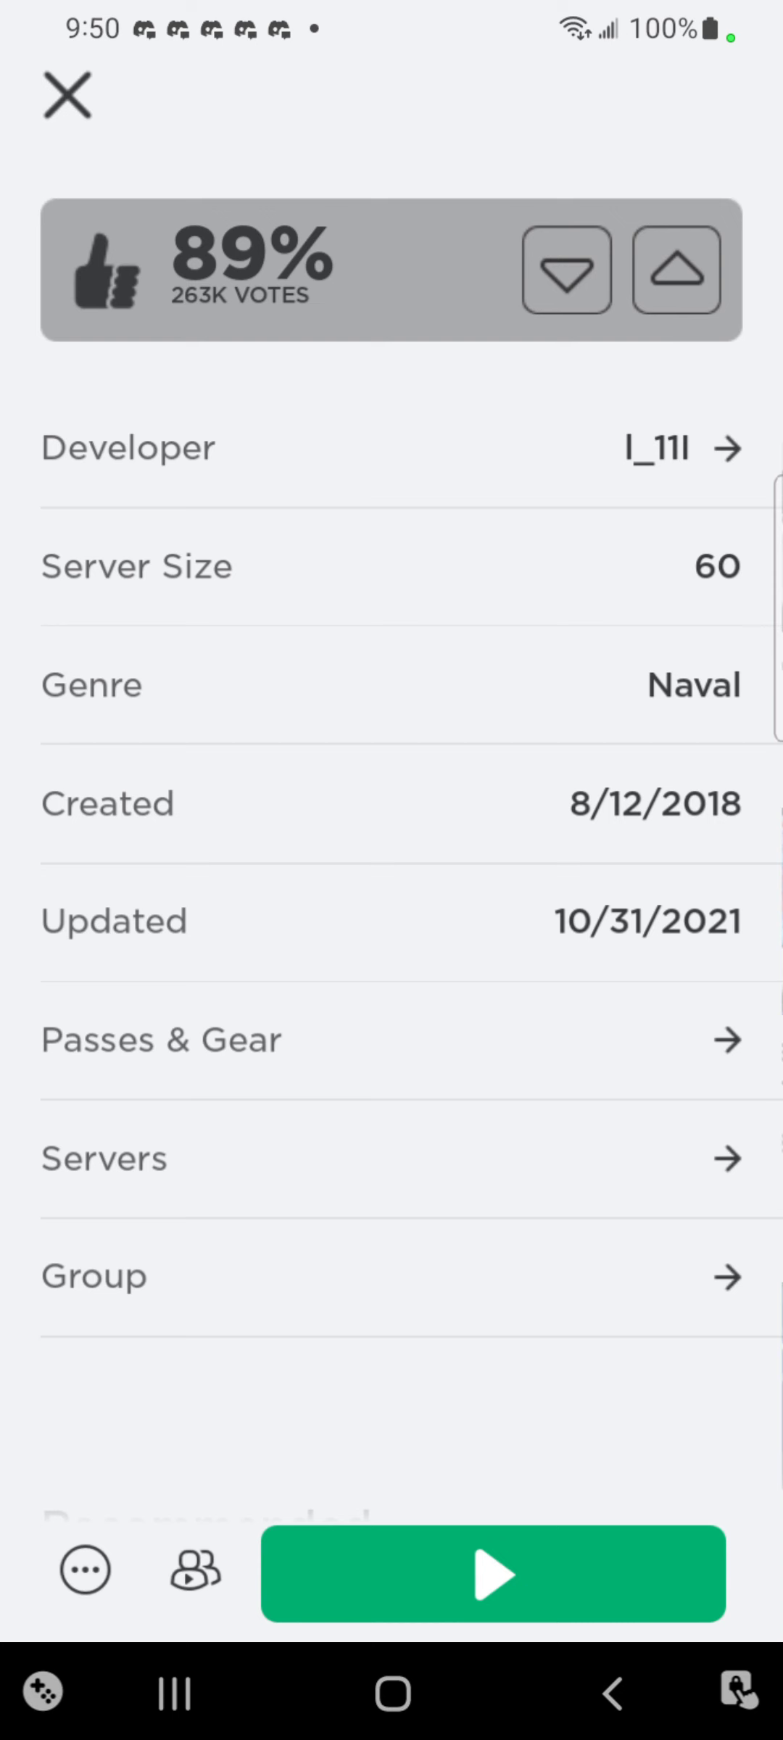
left_click(66, 96)
left_click(385, 911)
left_click(492, 1571)
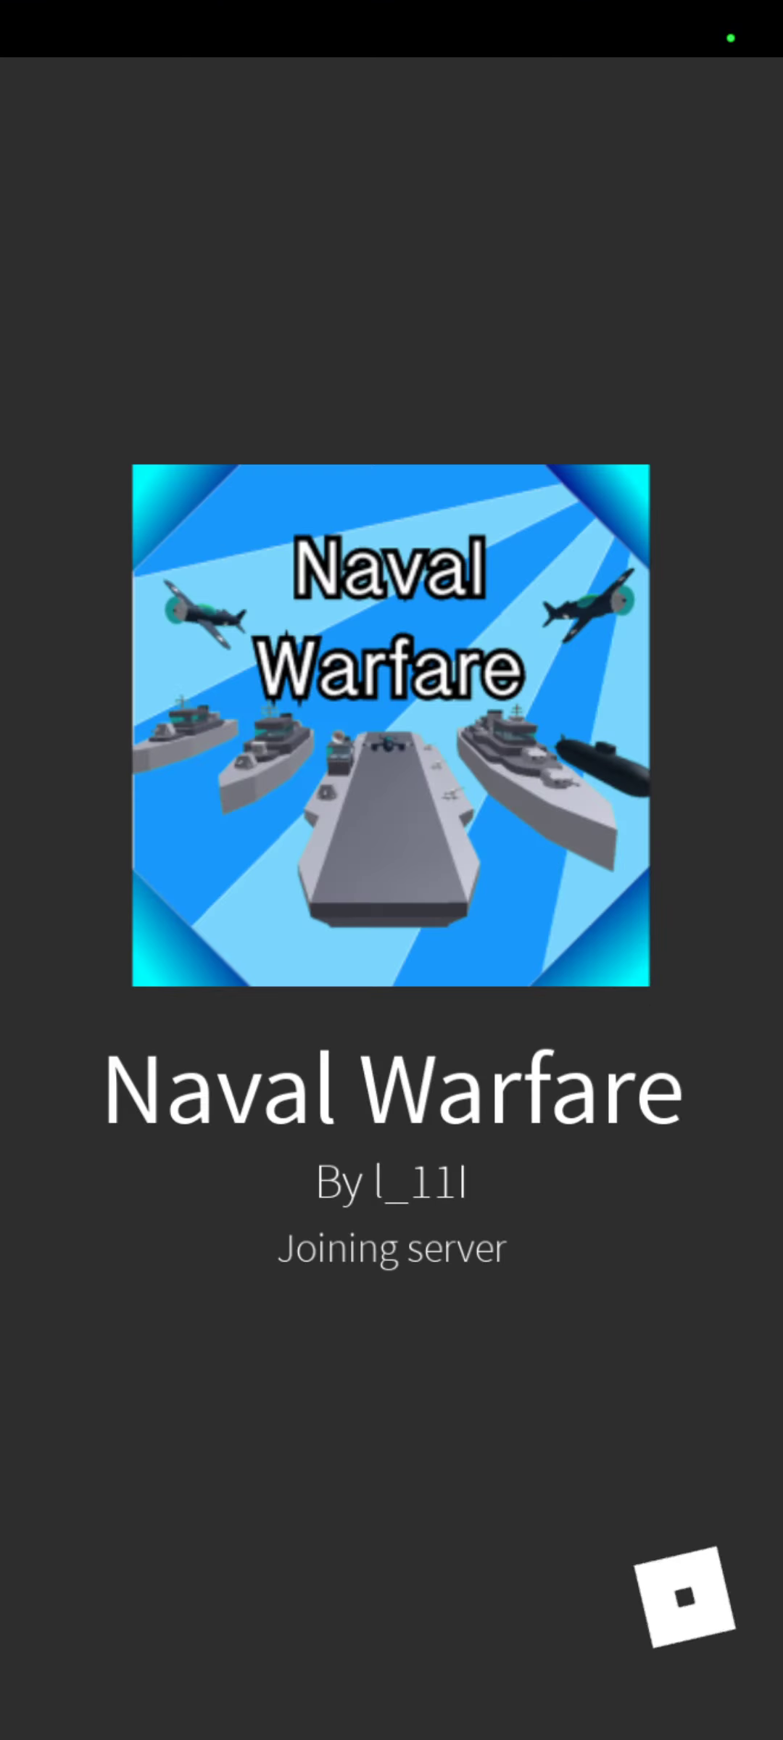